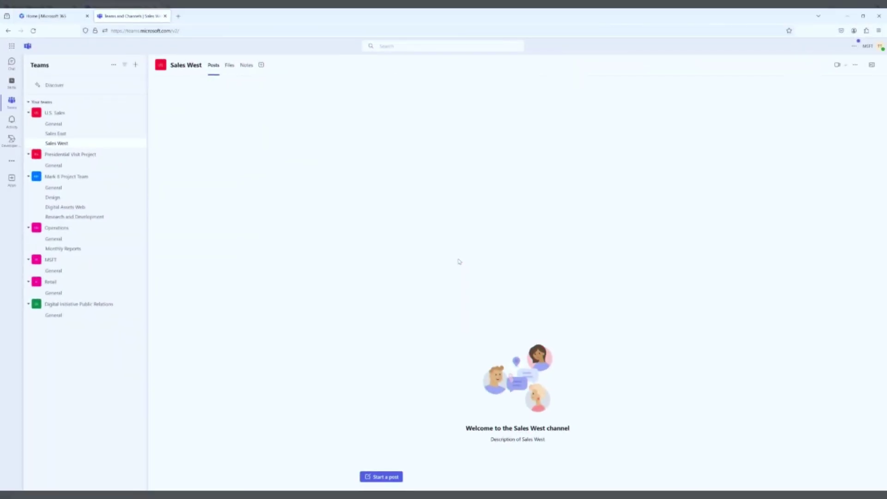
# Step: Start creating a new team named 'Throwback Thursday Festival 24'
pyautogui.click(135, 65)
pyautogui.click(116, 90)
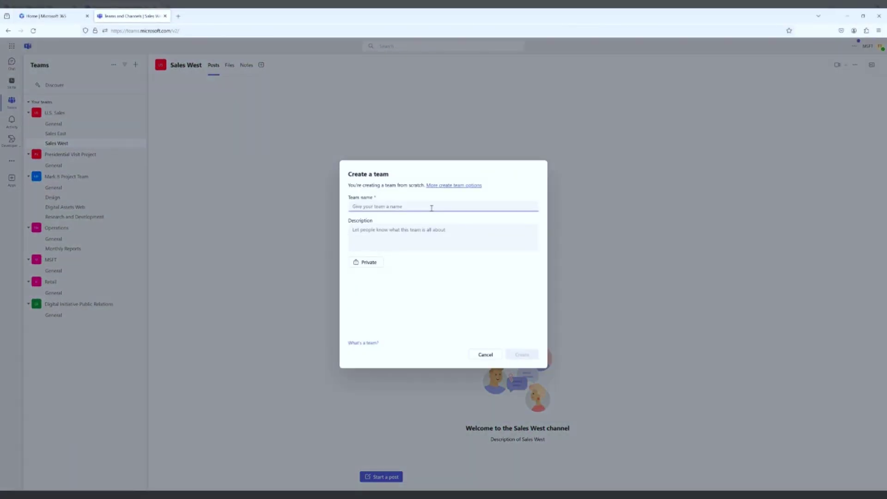
pyautogui.write('Throwback Thursday Festival 24')
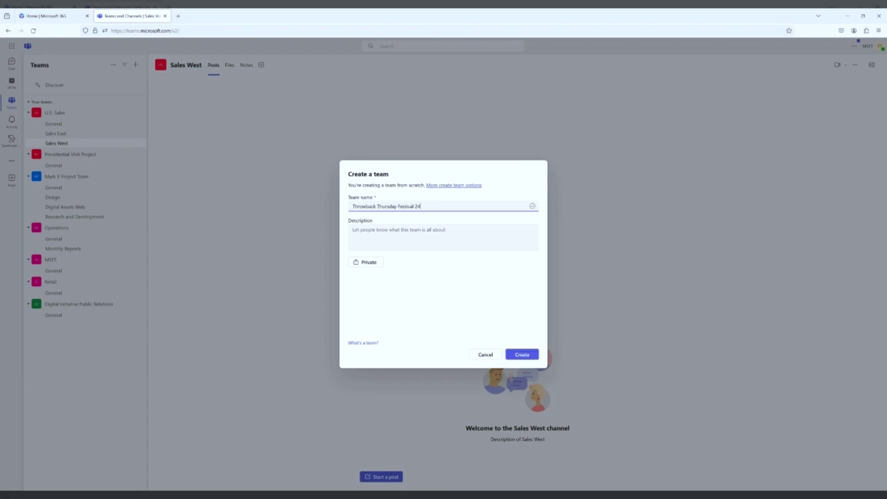
pyautogui.click(386, 369)
# Step: Add the festival-assets description and bring up the team's privacy options
pyautogui.click(382, 236)
pyautogui.write('This team will hold all the assets for the first ever Throwback Thursday Festival.')
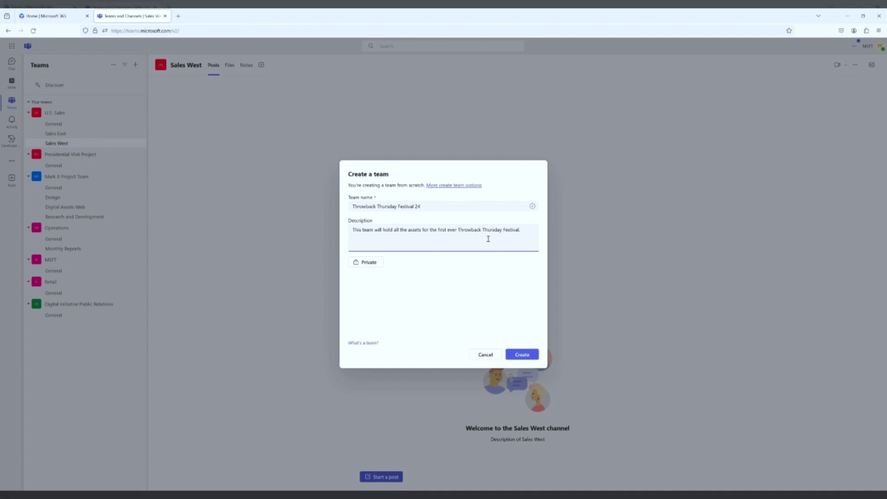
pyautogui.click(376, 263)
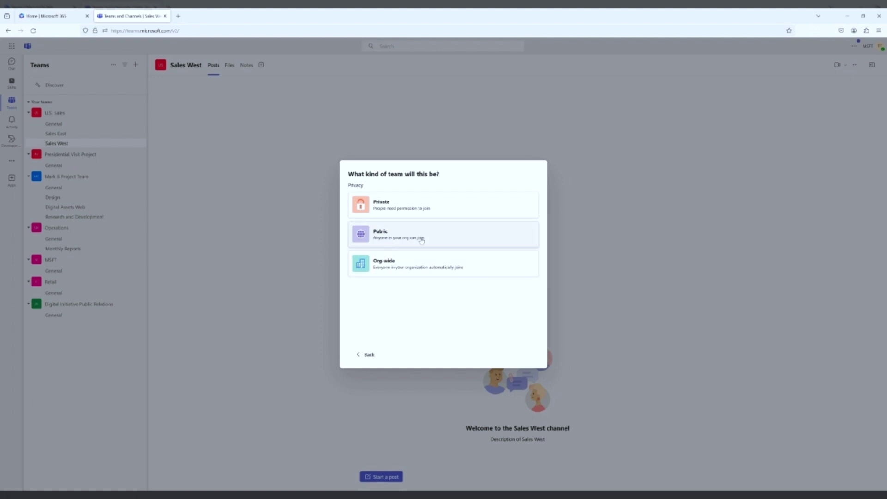
# Step: Create the team as Private and show its General channel's empty Files tab
pyautogui.click(401, 205)
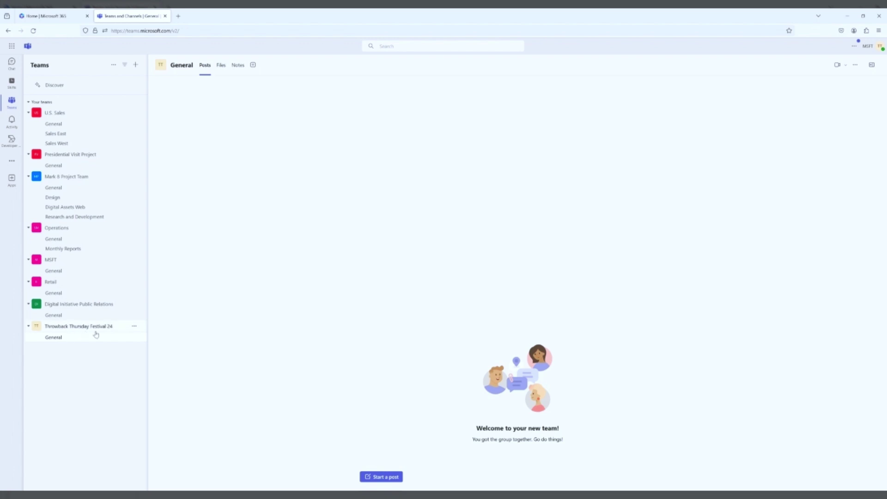
pyautogui.click(220, 67)
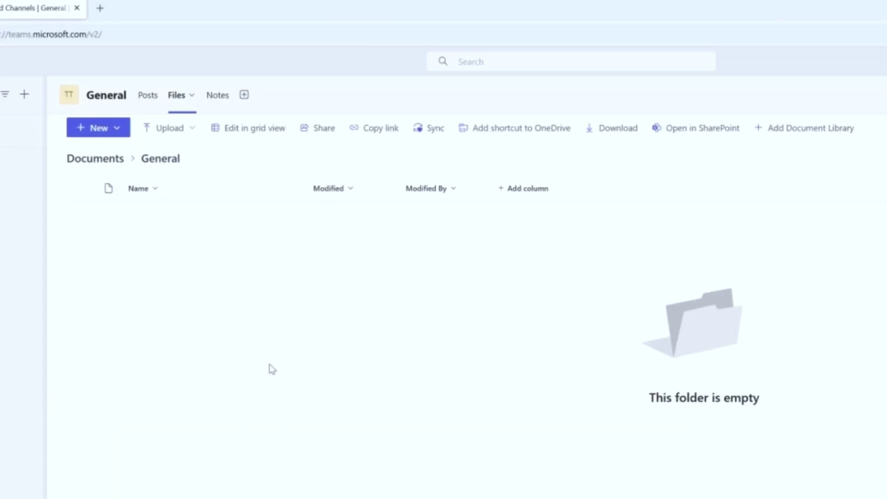
# Step: Open the General channel's files in SharePoint, dismiss the Next steps pane, and return to SharePoint
pyautogui.click(710, 133)
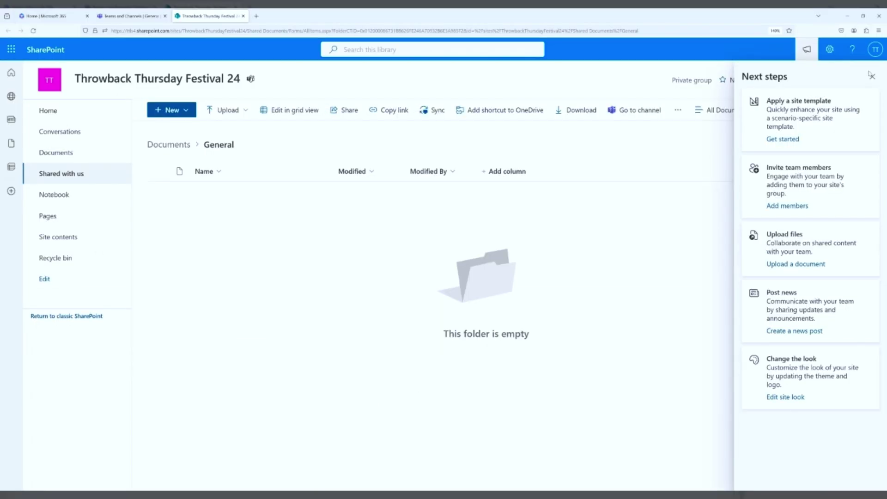
pyautogui.click(871, 76)
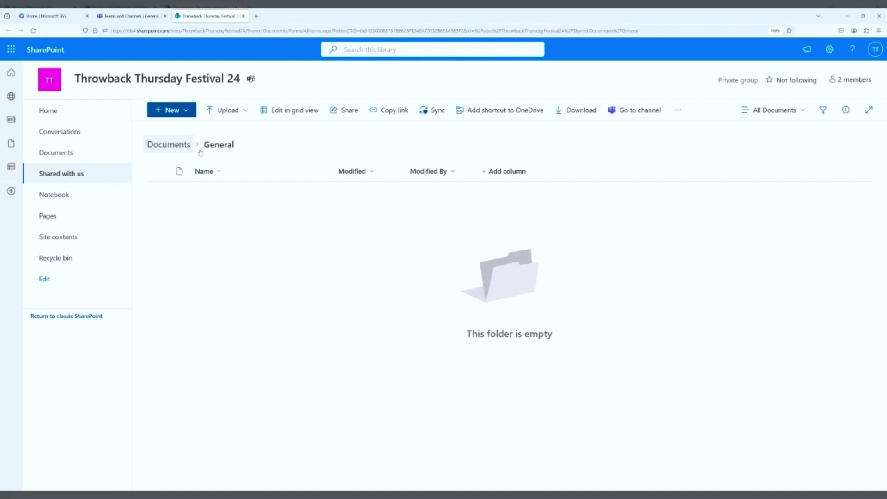
pyautogui.click(134, 17)
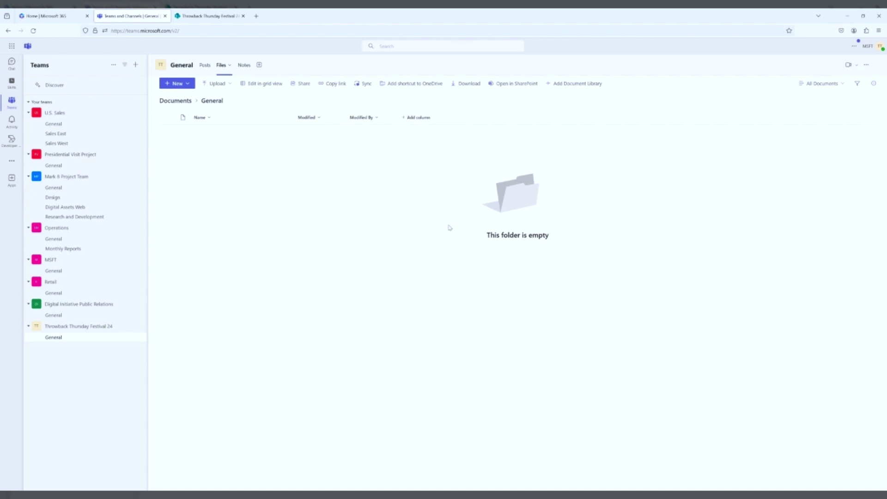
pyautogui.hotkey('ctrl', 'Tab')
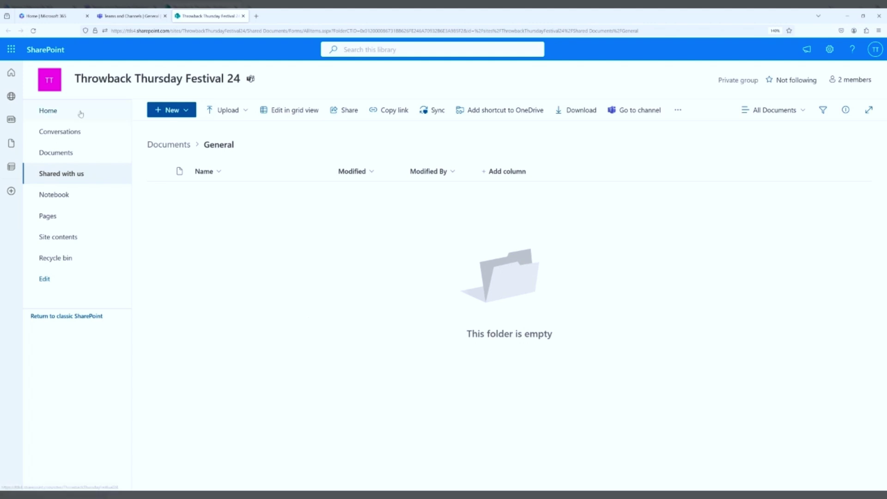
# Step: Go to the site's Home page and check the List option under the + New menu
pyautogui.click(81, 113)
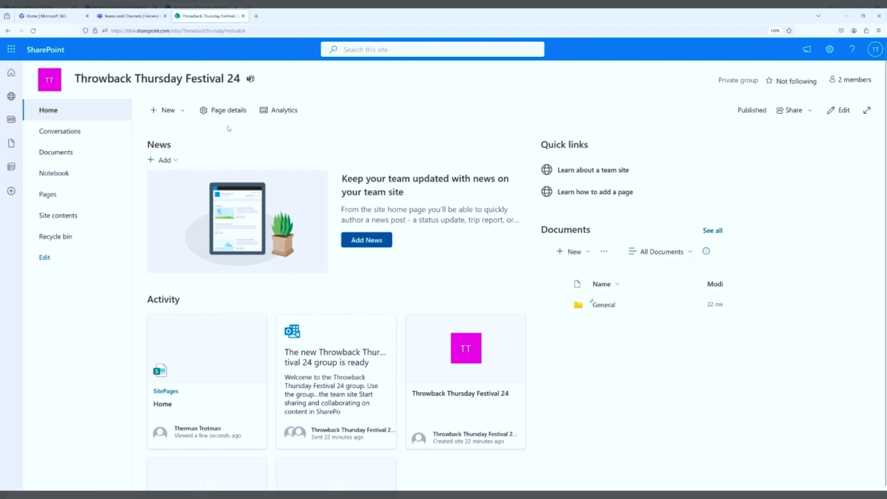
pyautogui.click(168, 110)
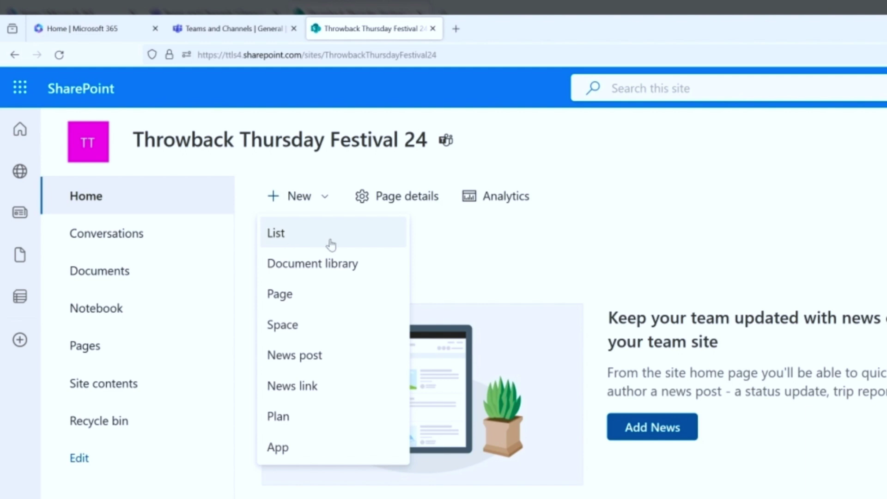
pyautogui.click(640, 272)
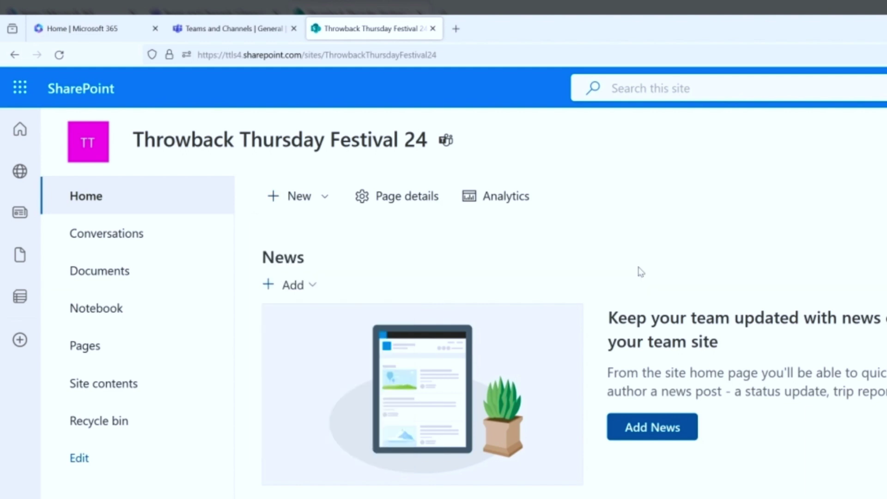
pyautogui.click(315, 211)
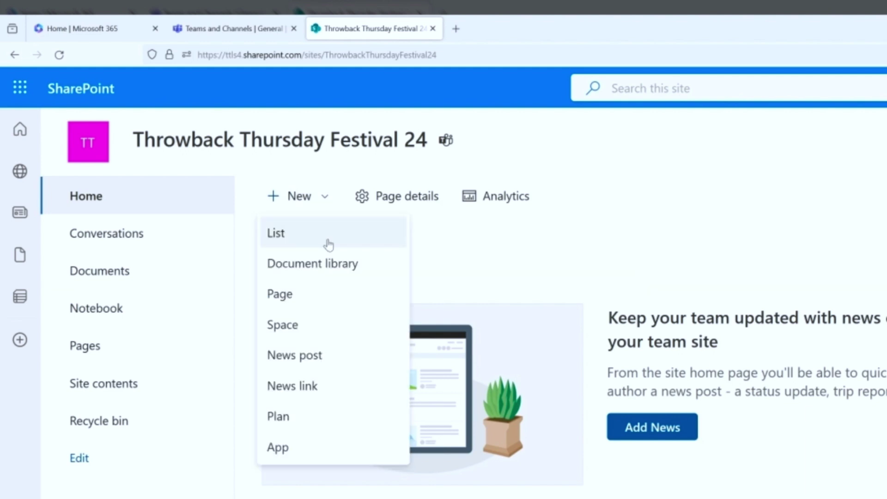
pyautogui.click(626, 273)
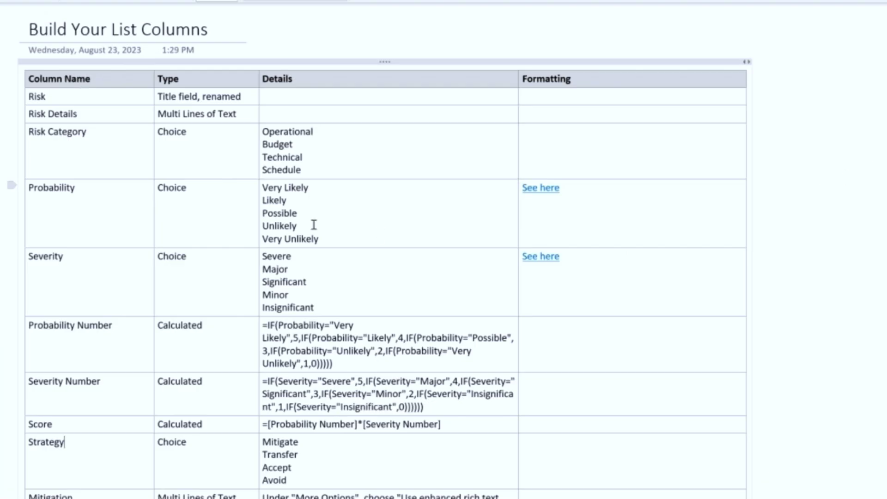
pyautogui.click(252, 103)
pyautogui.moveTo(91, 105)
pyautogui.mouseDown()
pyautogui.moveTo(90, 99)
pyautogui.moveTo(86, 119)
pyautogui.mouseUp()
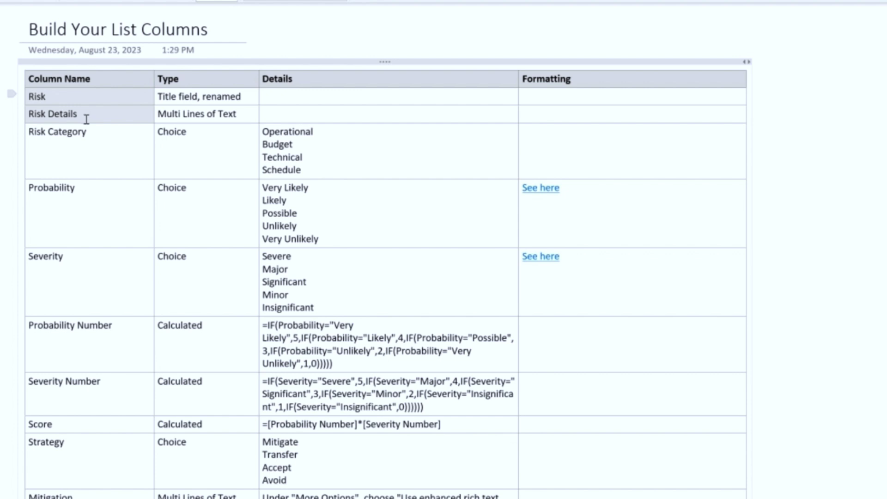
pyautogui.moveTo(86, 118); pyautogui.dragTo(137, 136)
pyautogui.click(176, 132)
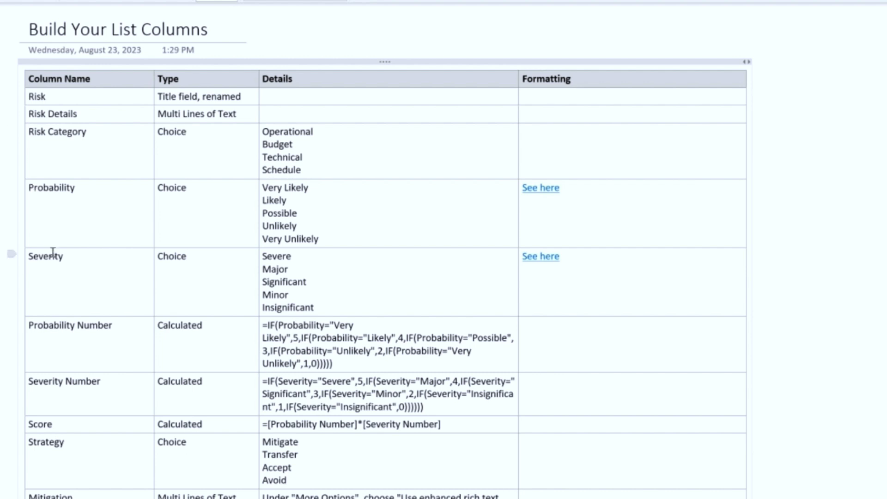
pyautogui.keyDown('shift'); pyautogui.click(204, 200); pyautogui.keyUp('shift')
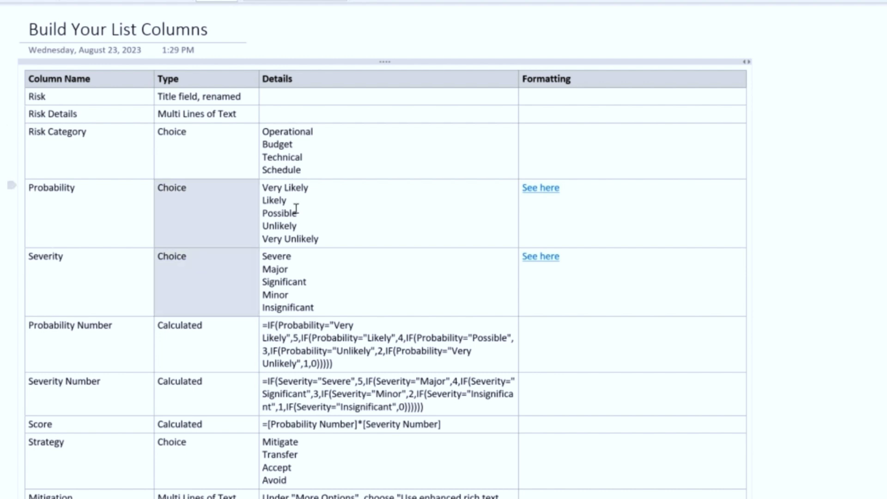
pyautogui.moveTo(296, 209); pyautogui.dragTo(315, 257)
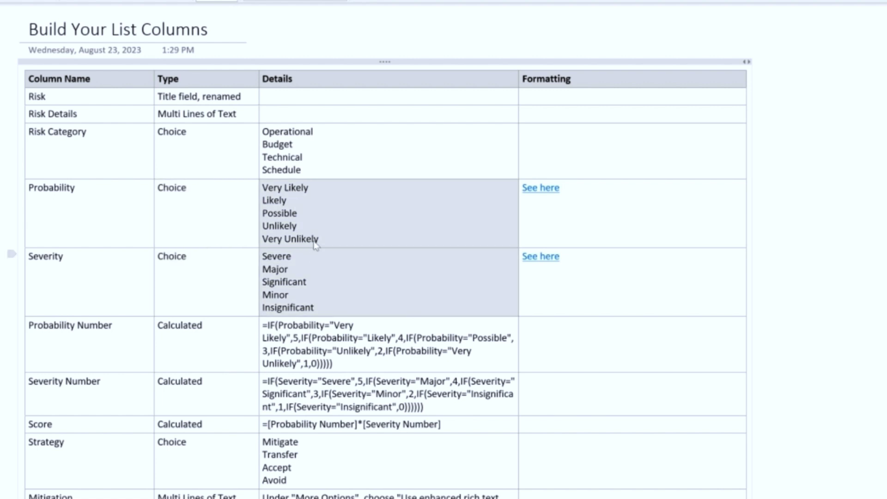
pyautogui.click(311, 218)
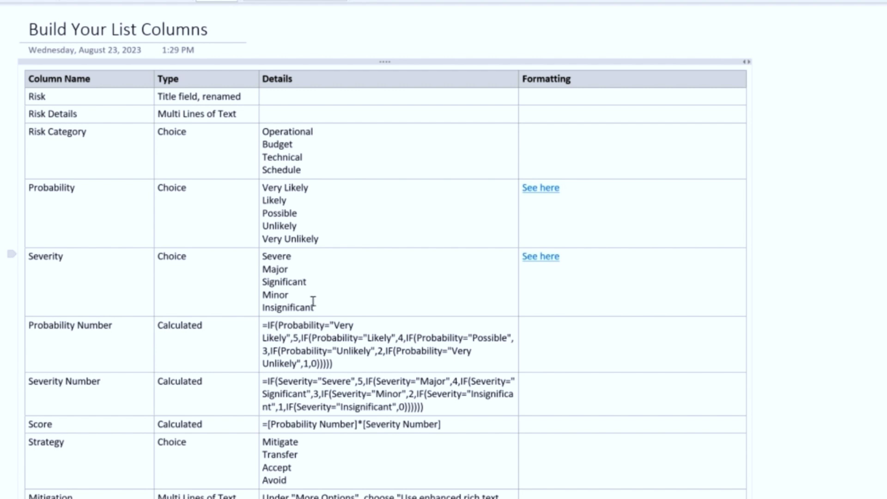
pyautogui.moveTo(38, 326); pyautogui.dragTo(121, 325)
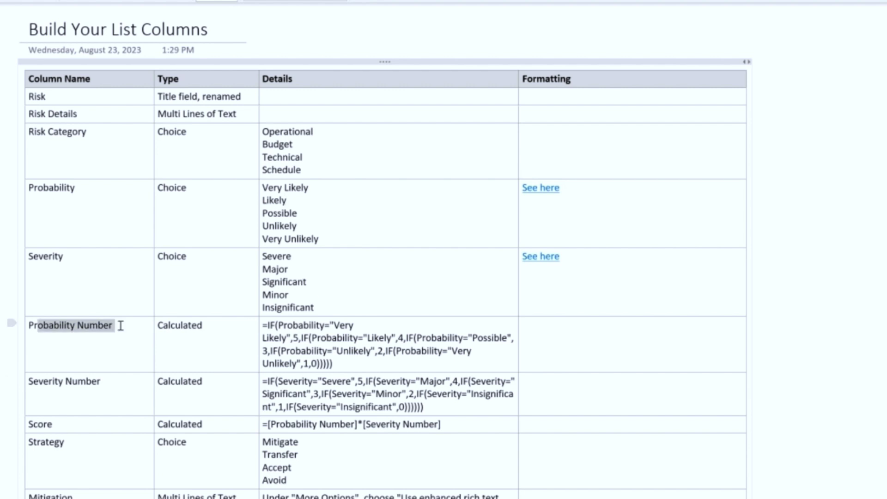
pyautogui.click(63, 408)
pyautogui.moveTo(62, 408); pyautogui.dragTo(184, 425)
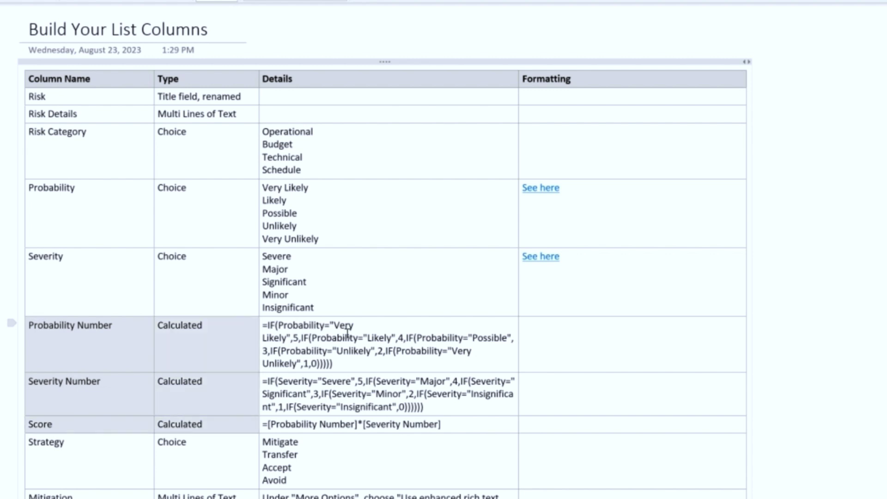
pyautogui.click(338, 363)
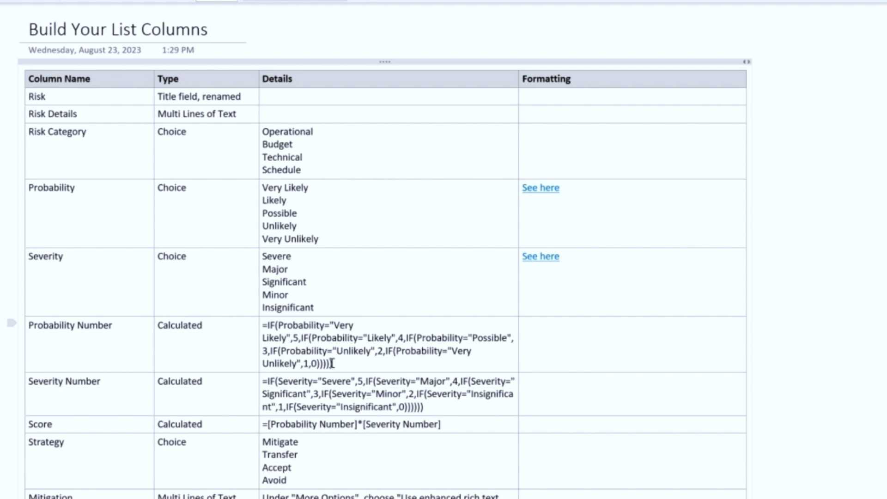
pyautogui.moveTo(54, 468); pyautogui.dragTo(234, 461)
pyautogui.click(327, 470)
pyautogui.scroll(-5, 302, 457)
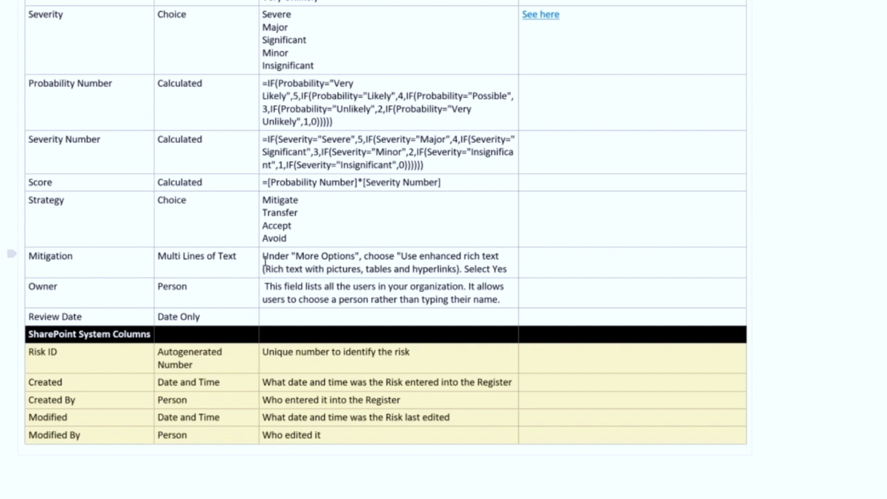
pyautogui.moveTo(263, 257); pyautogui.dragTo(509, 277)
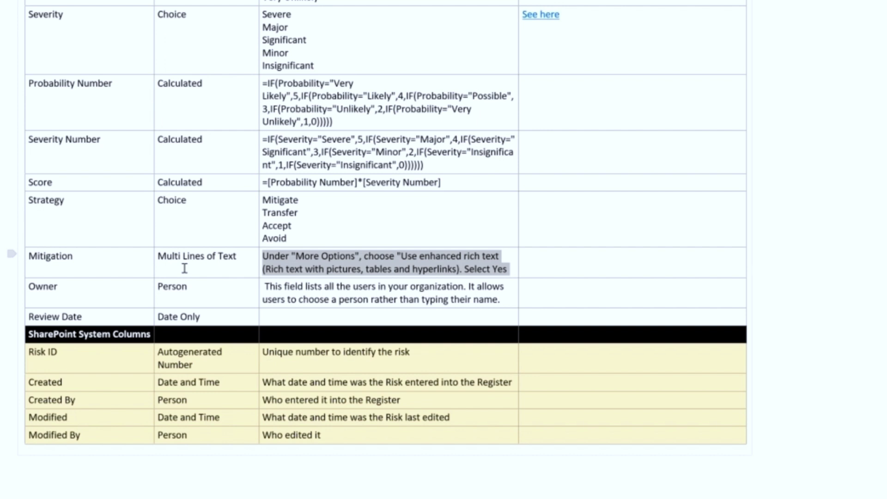
pyautogui.click(86, 303)
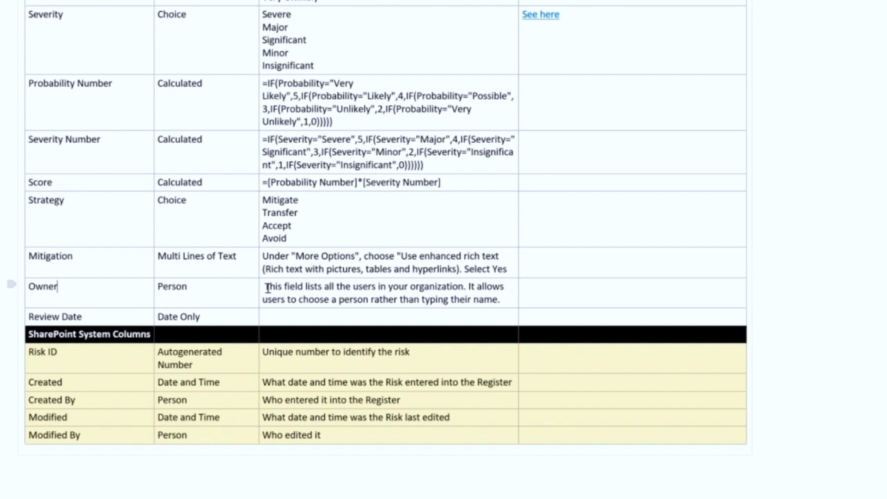
pyautogui.moveTo(267, 288); pyautogui.dragTo(502, 303)
pyautogui.click(231, 294)
pyautogui.click(121, 361)
pyautogui.moveTo(121, 361); pyautogui.dragTo(305, 430)
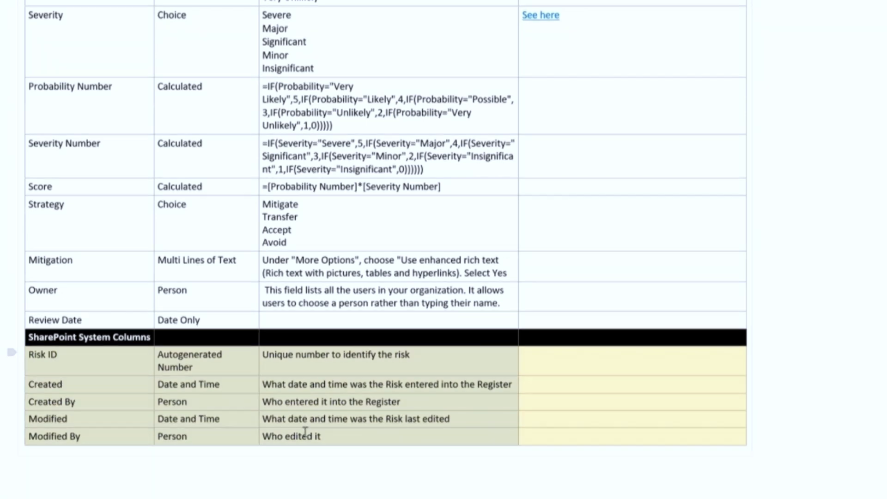